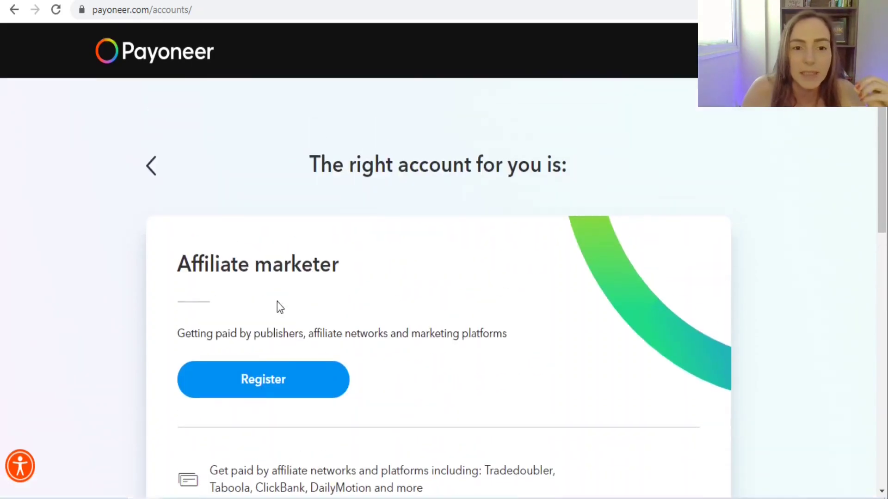
Register for the Affiliate marketer account and look through the sign-up fields for the Empresa (CNPJ) business type.
{"action": "left_click", "coordinate": [264, 378]}
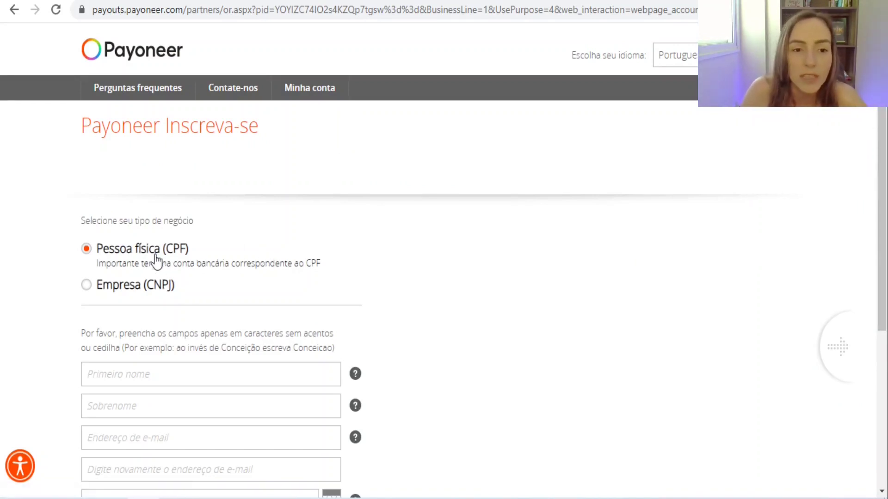
{"action": "left_click", "coordinate": [86, 290]}
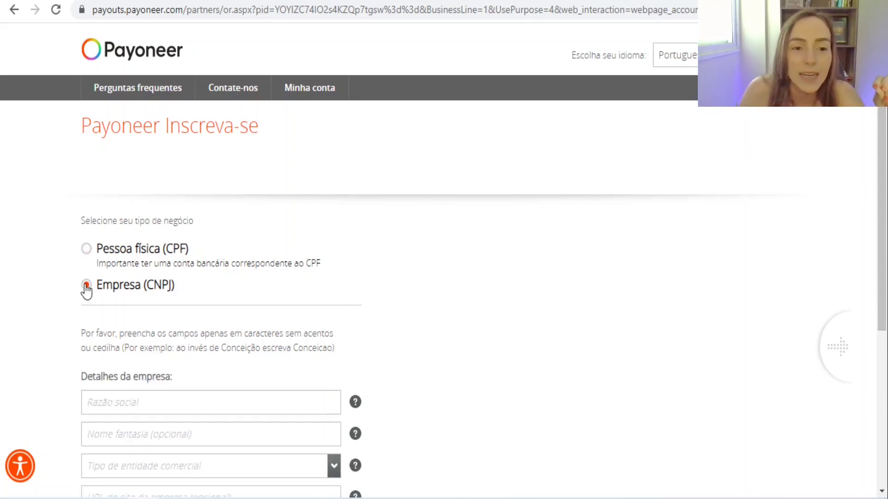
{"action": "scroll", "coordinate": [353, 319], "scroll_direction": "down", "scroll_amount": 8}
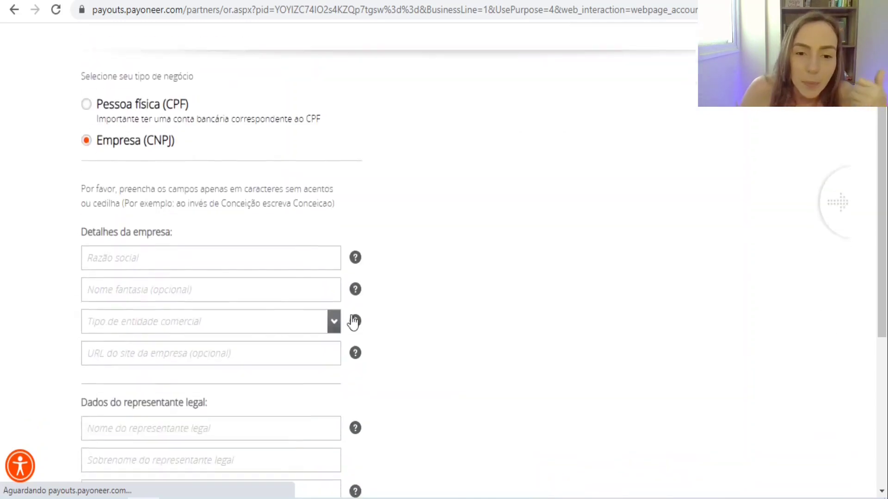
{"action": "scroll", "coordinate": [270, 325], "scroll_direction": "down", "scroll_amount": 2}
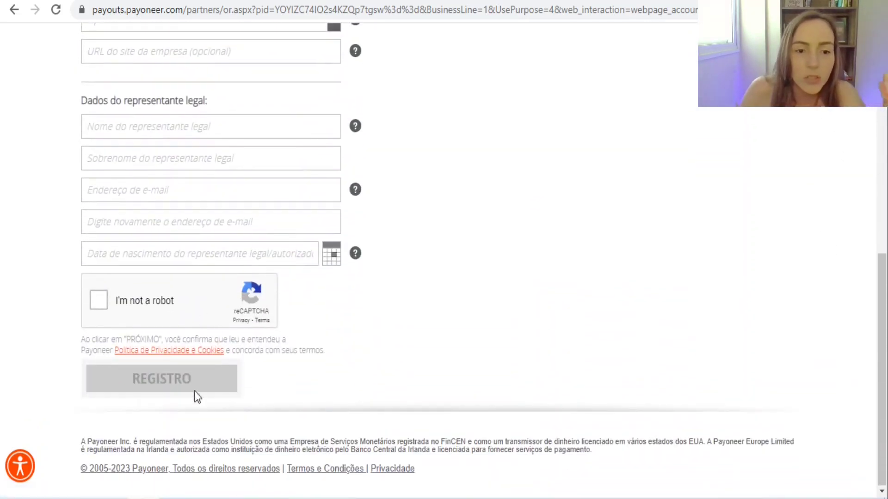
{"action": "scroll", "coordinate": [267, 376], "scroll_direction": "up", "scroll_amount": 10}
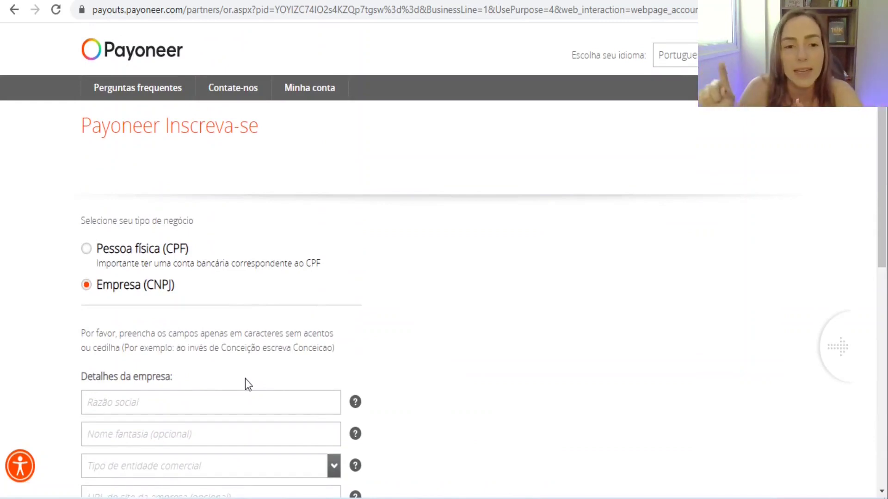
Set the business type to Pessoa física (CPF) and begin the personal details at the first name field.
{"action": "left_click", "coordinate": [102, 260]}
{"action": "left_click", "coordinate": [95, 283]}
{"action": "left_click", "coordinate": [84, 251]}
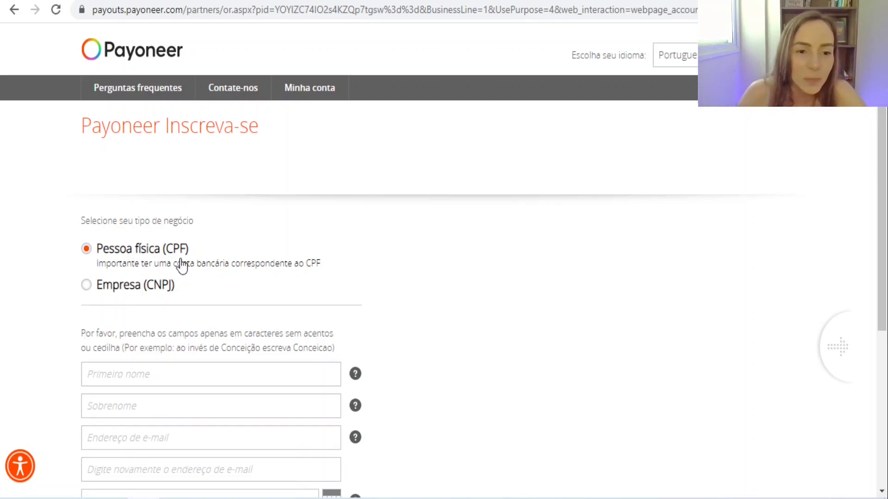
{"action": "scroll", "coordinate": [180, 263], "scroll_direction": "down", "scroll_amount": 3}
{"action": "scroll", "coordinate": [180, 263], "scroll_direction": "up", "scroll_amount": 2}
{"action": "left_click", "coordinate": [232, 309]}
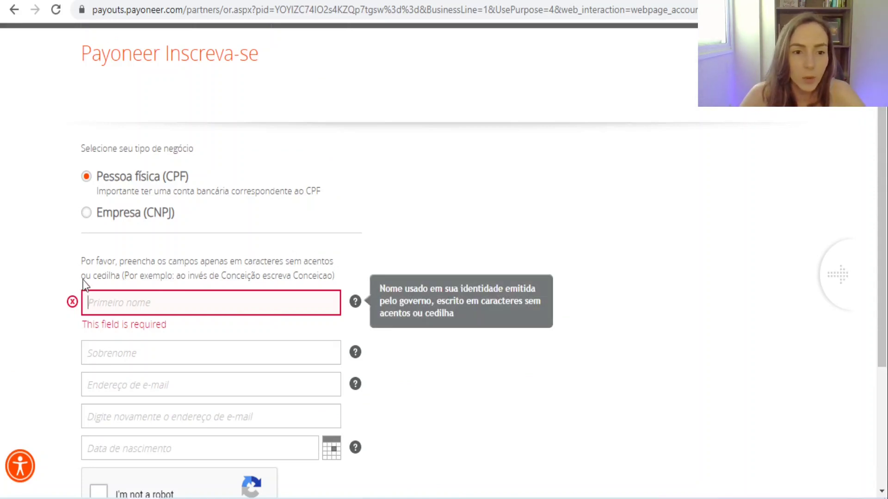
{"action": "scroll", "coordinate": [96, 276], "scroll_direction": "down", "scroll_amount": 3}
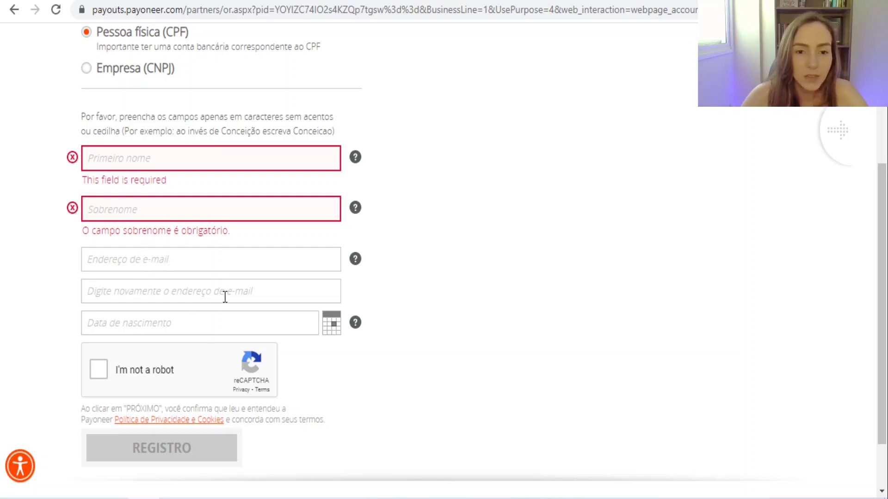
Open the date of birth calendar and look through its selectable years.
{"action": "left_click", "coordinate": [332, 327]}
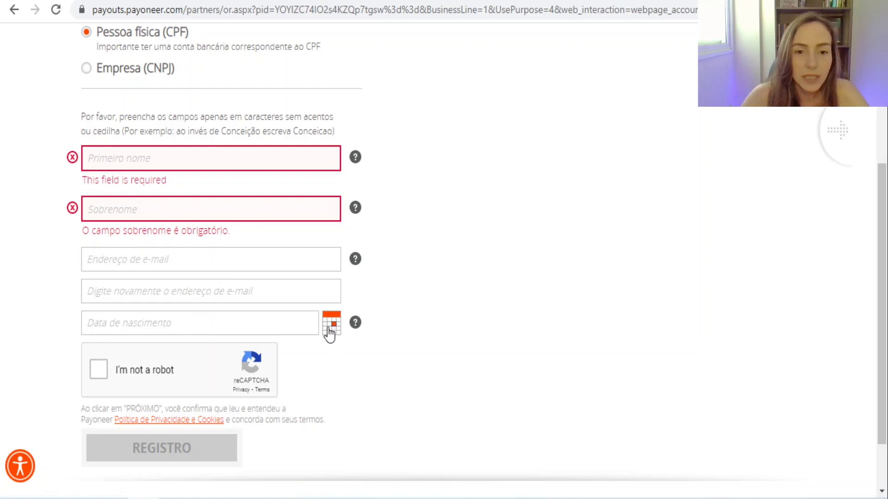
{"action": "left_click", "coordinate": [332, 330]}
{"action": "left_click", "coordinate": [331, 330]}
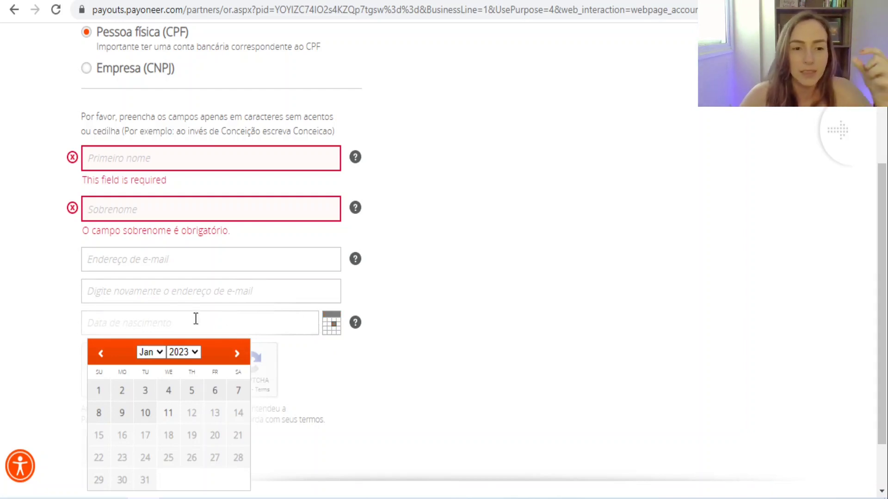
{"action": "left_click", "coordinate": [161, 359]}
{"action": "left_click", "coordinate": [190, 354]}
{"action": "scroll", "coordinate": [192, 309], "scroll_direction": "up", "scroll_amount": 5}
{"action": "scroll", "coordinate": [193, 306], "scroll_direction": "down", "scroll_amount": 5}
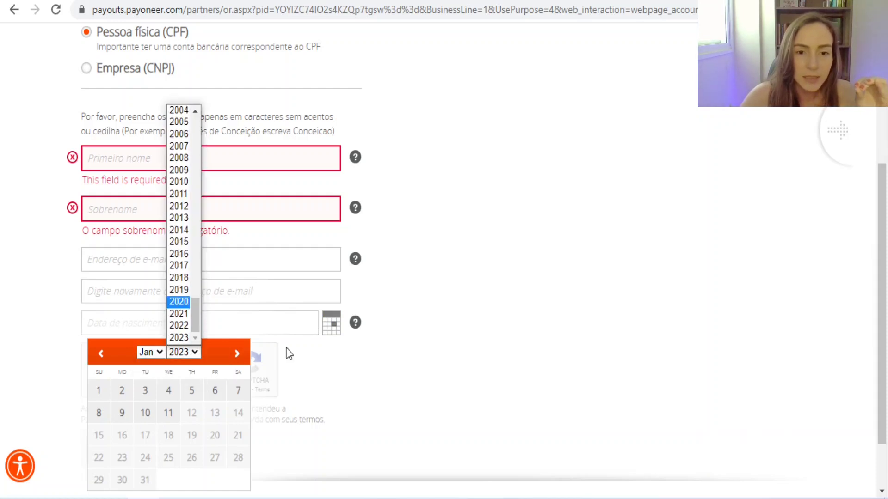
{"action": "left_click", "coordinate": [329, 332]}
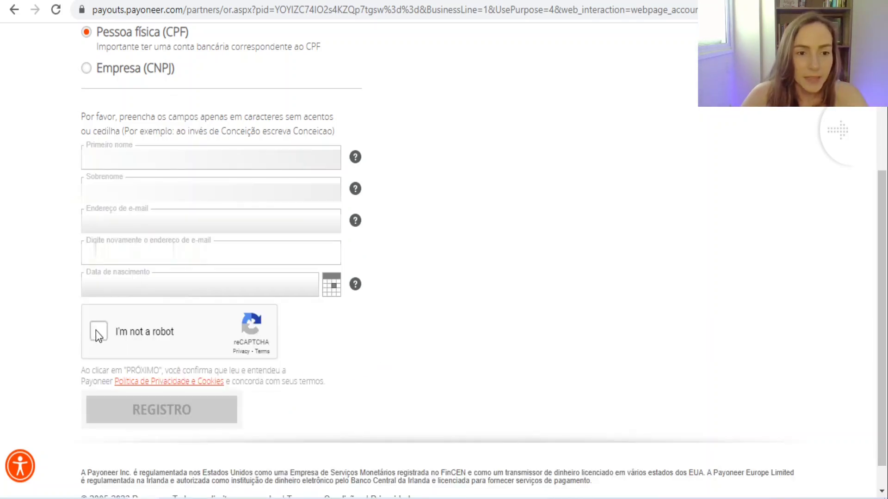
Complete the "I'm not a robot" check and submit the personal details to continue the registration.
{"action": "left_click", "coordinate": [98, 331]}
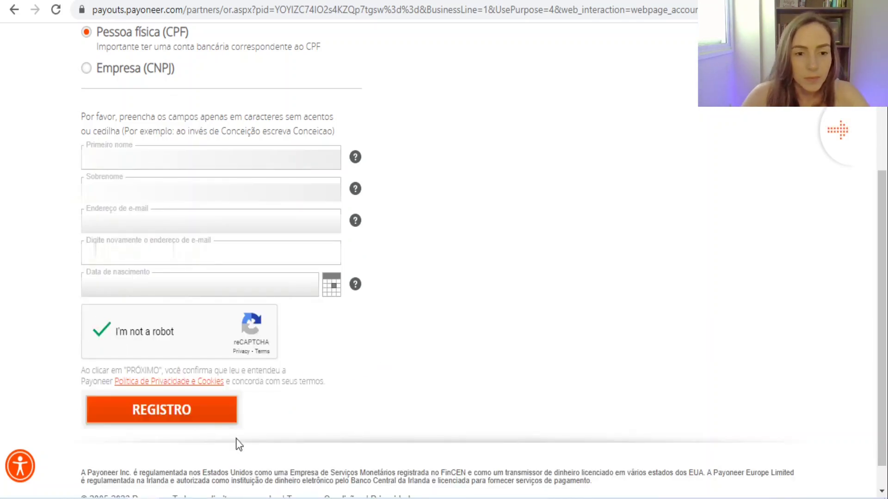
{"action": "left_click", "coordinate": [166, 415]}
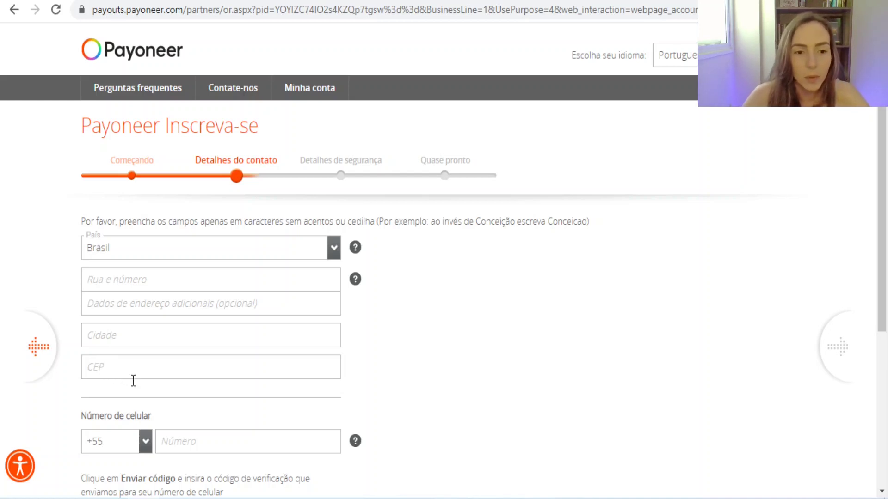
Complete the contact details with the address, mobile number and verification code, and proceed to the security details.
{"action": "scroll", "coordinate": [106, 374], "scroll_direction": "down", "scroll_amount": 3}
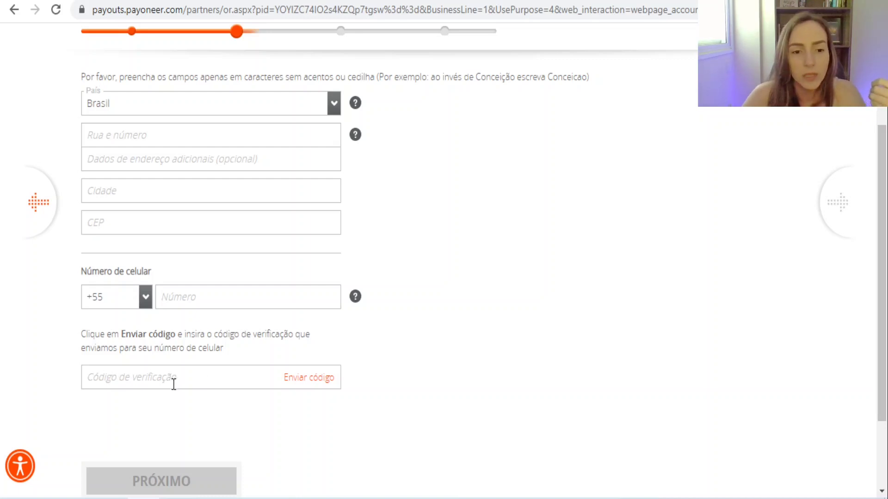
{"action": "scroll", "coordinate": [171, 387], "scroll_direction": "down", "scroll_amount": 2}
{"action": "scroll", "coordinate": [205, 399], "scroll_direction": "up", "scroll_amount": 1}
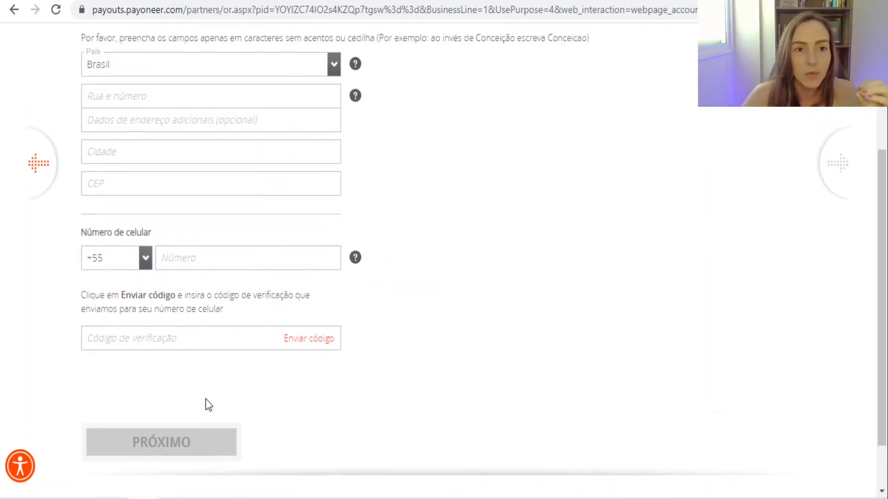
{"action": "scroll", "coordinate": [206, 399], "scroll_direction": "up", "scroll_amount": 2}
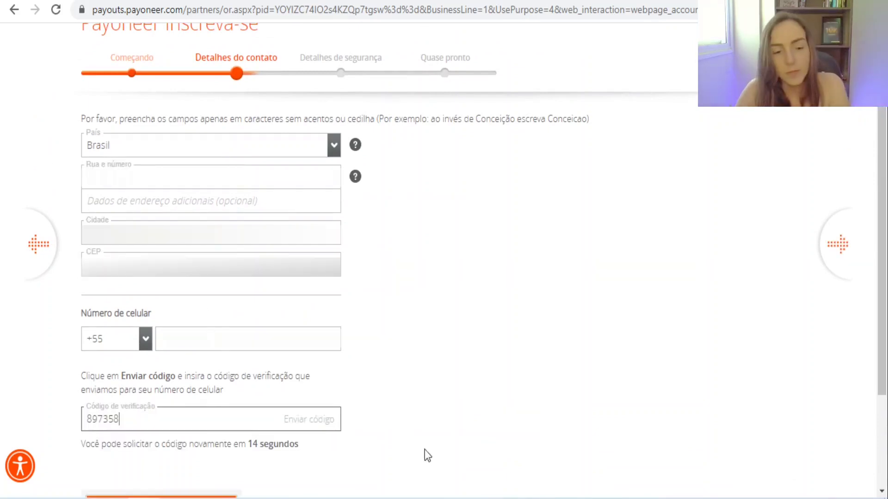
{"action": "scroll", "coordinate": [428, 358], "scroll_direction": "down", "scroll_amount": 3}
{"action": "left_click", "coordinate": [192, 361]}
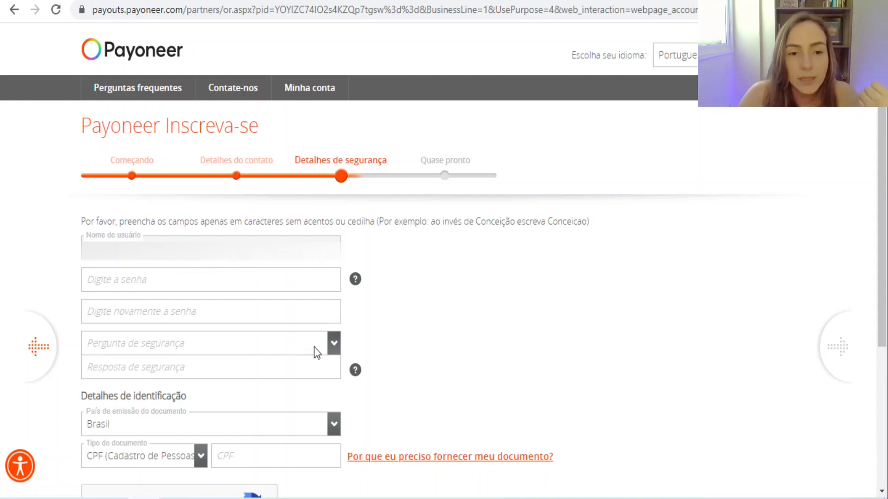
Review the password fields and the available security questions on the security details page.
{"action": "scroll", "coordinate": [314, 348], "scroll_direction": "down", "scroll_amount": 3}
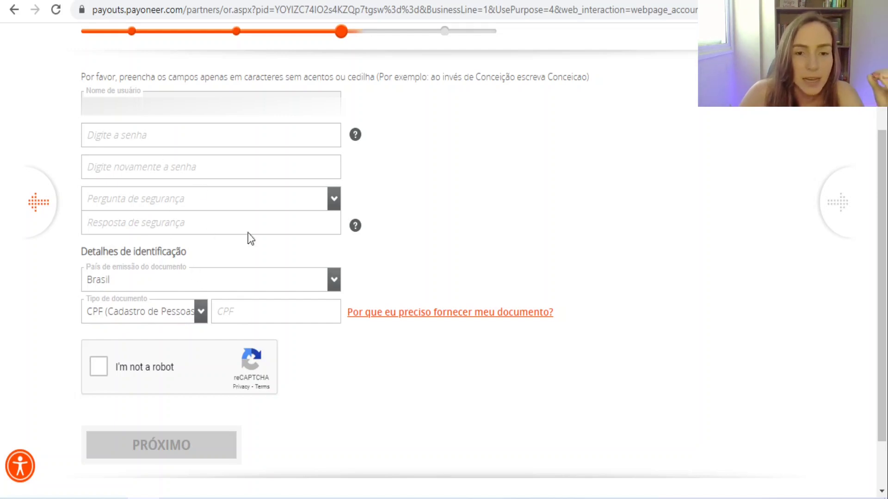
{"action": "left_click", "coordinate": [334, 200]}
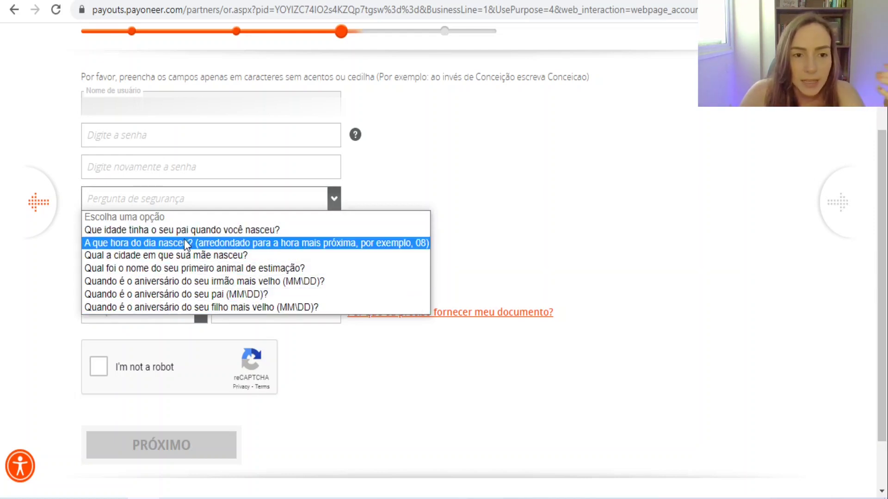
{"action": "left_click", "coordinate": [334, 198]}
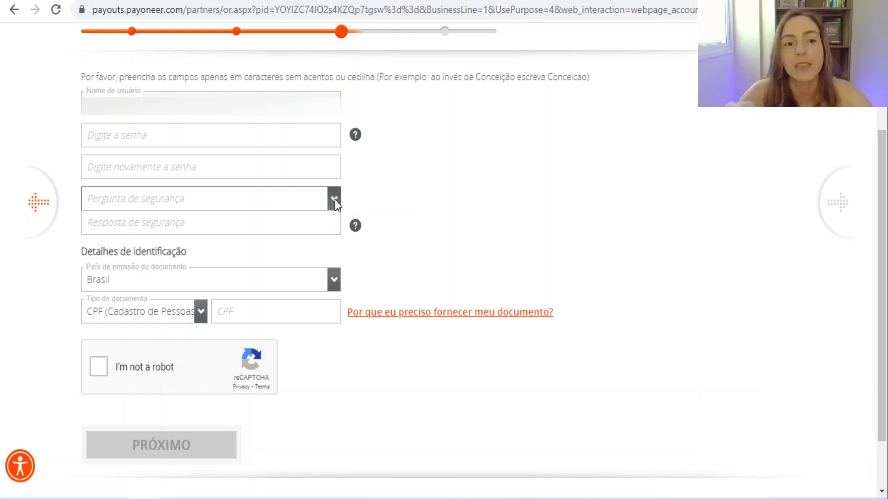
{"action": "left_click", "coordinate": [334, 199]}
{"action": "scroll", "coordinate": [199, 383], "scroll_direction": "down", "scroll_amount": 3}
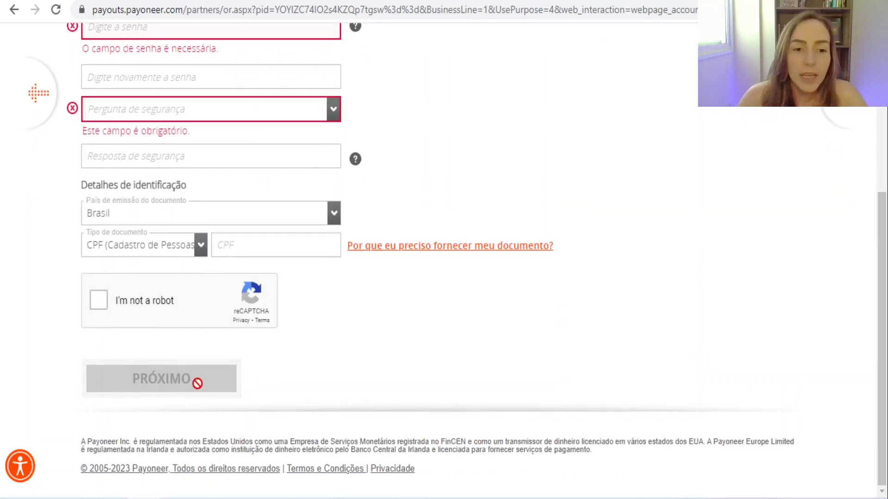
Examine the CPF identification fields and the remaining "Quase pronto" stage of the sign-up.
{"action": "scroll", "coordinate": [252, 351], "scroll_direction": "up", "scroll_amount": 2}
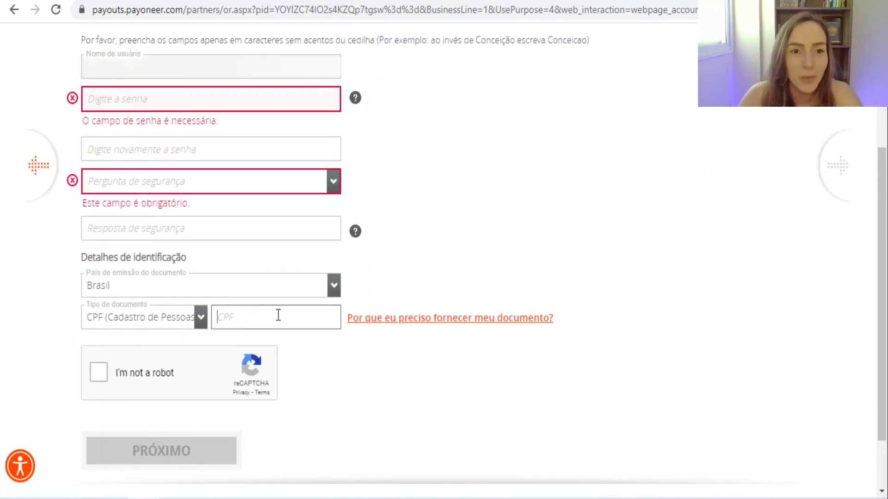
{"action": "scroll", "coordinate": [184, 367], "scroll_direction": "down", "scroll_amount": 2}
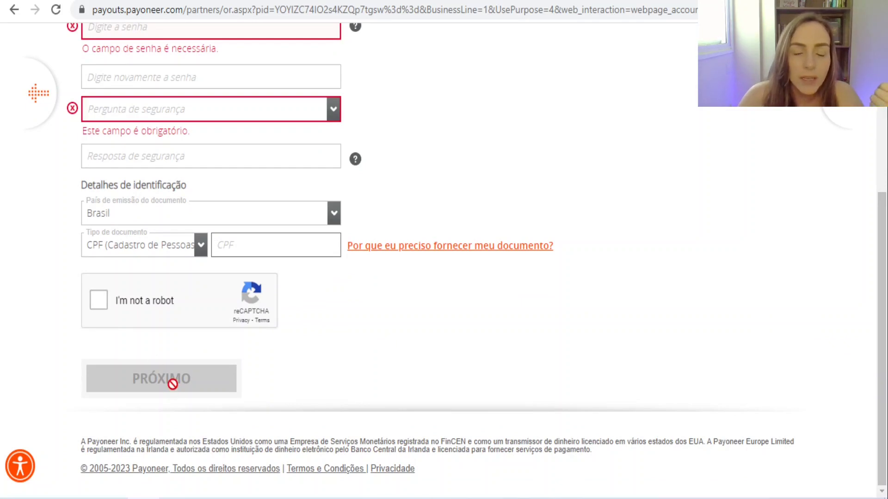
{"action": "scroll", "coordinate": [425, 353], "scroll_direction": "up", "scroll_amount": 5}
{"action": "left_click_drag", "start_coordinate": [483, 164], "coordinate": [426, 165]}
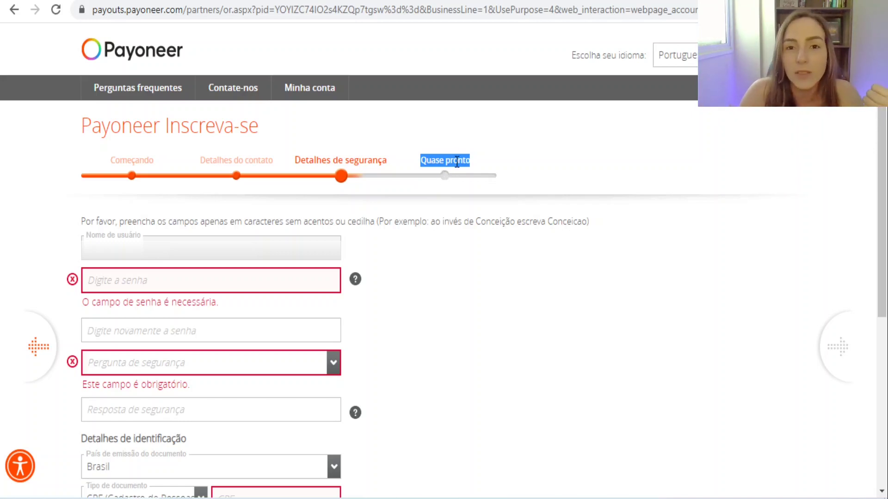
{"action": "scroll", "coordinate": [455, 170], "scroll_direction": "down", "scroll_amount": 5}
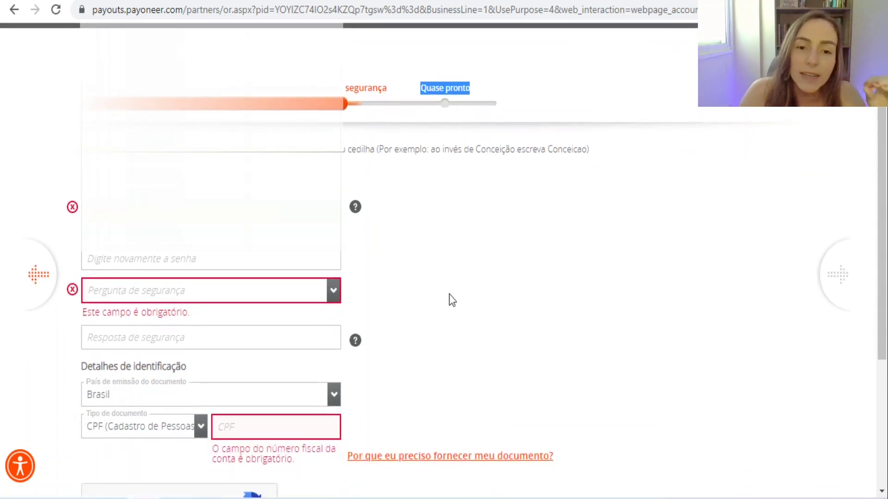
{"action": "scroll", "coordinate": [500, 248], "scroll_direction": "up", "scroll_amount": 2}
{"action": "scroll", "coordinate": [500, 249], "scroll_direction": "up", "scroll_amount": 3}
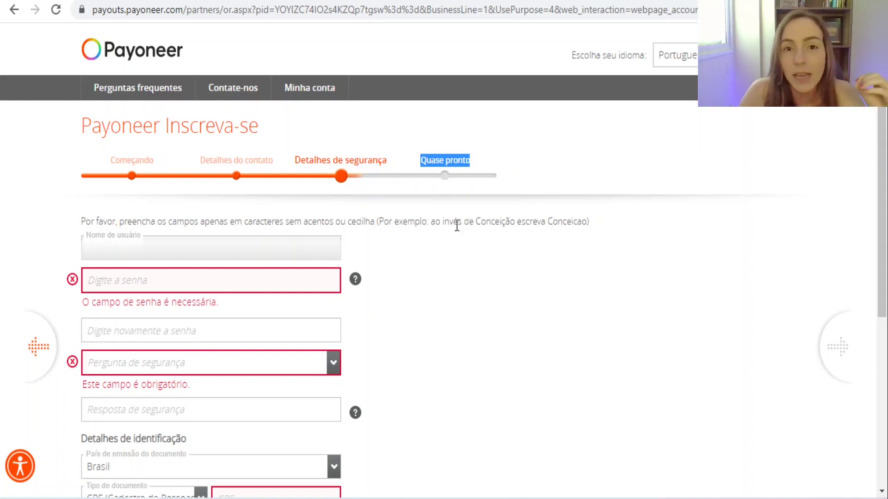
{"action": "scroll", "coordinate": [451, 271], "scroll_direction": "down", "scroll_amount": 5}
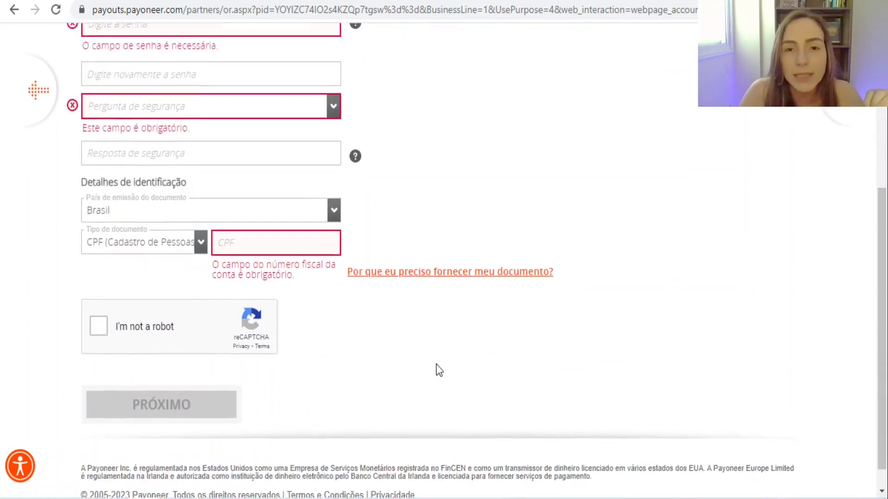
{"action": "scroll", "coordinate": [437, 365], "scroll_direction": "up", "scroll_amount": 5}
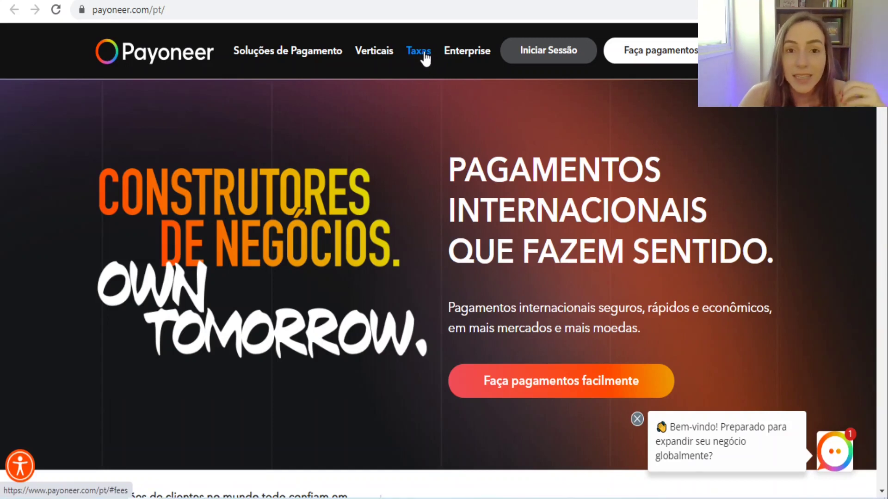
Open Payoneer's fees section and examine the ACH bank debit fee and conditions for payments direct from clients.
{"action": "left_click", "coordinate": [405, 54]}
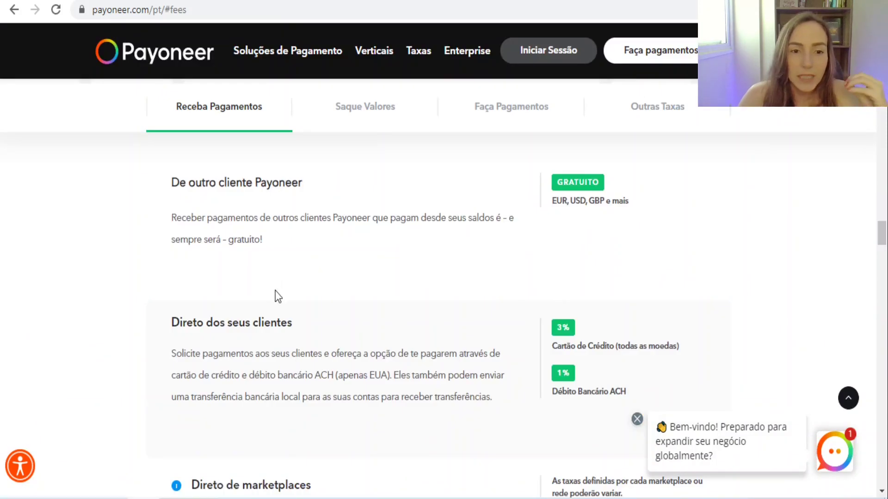
{"action": "scroll", "coordinate": [276, 291], "scroll_direction": "down", "scroll_amount": 2}
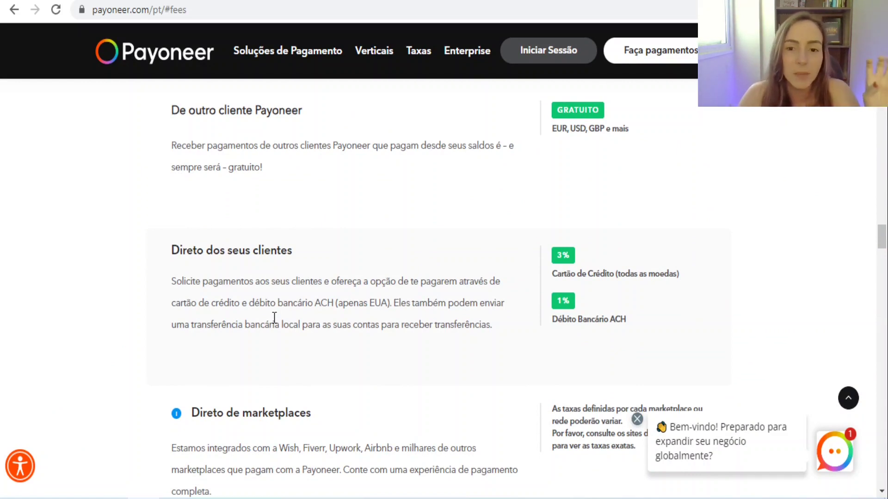
{"action": "left_click_drag", "start_coordinate": [626, 322], "coordinate": [550, 327]}
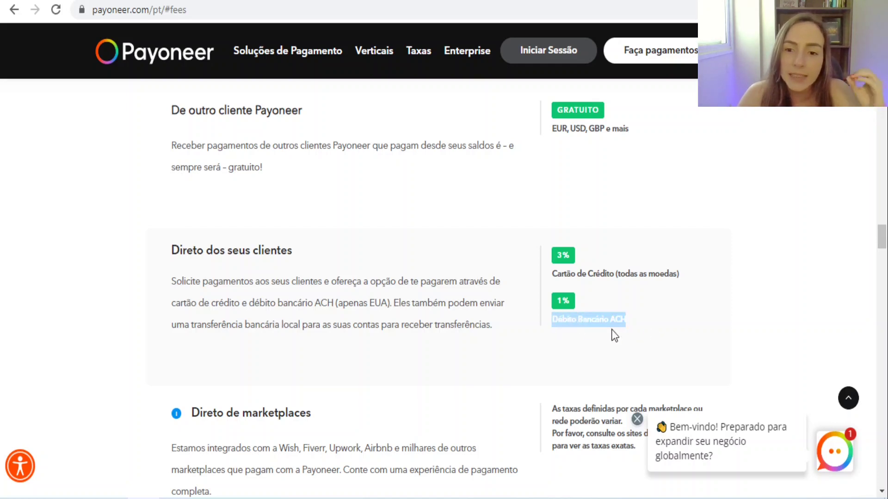
{"action": "left_click", "coordinate": [649, 329]}
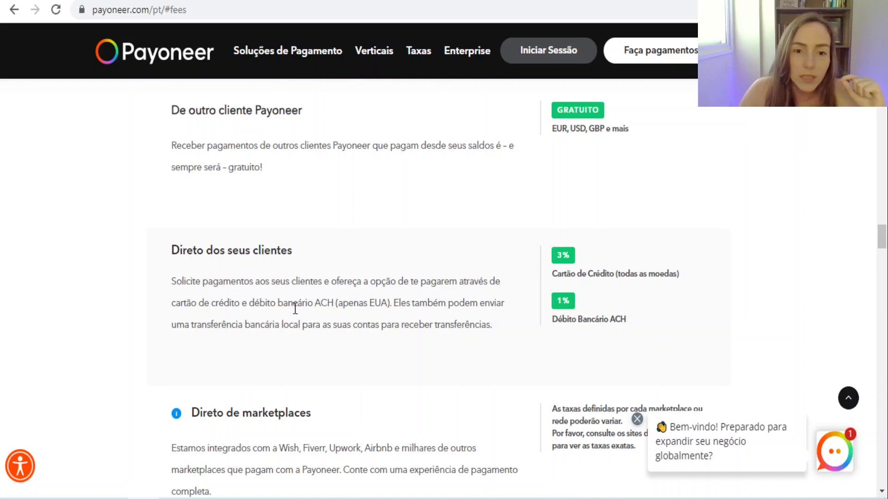
{"action": "left_click_drag", "start_coordinate": [278, 305], "coordinate": [395, 309]}
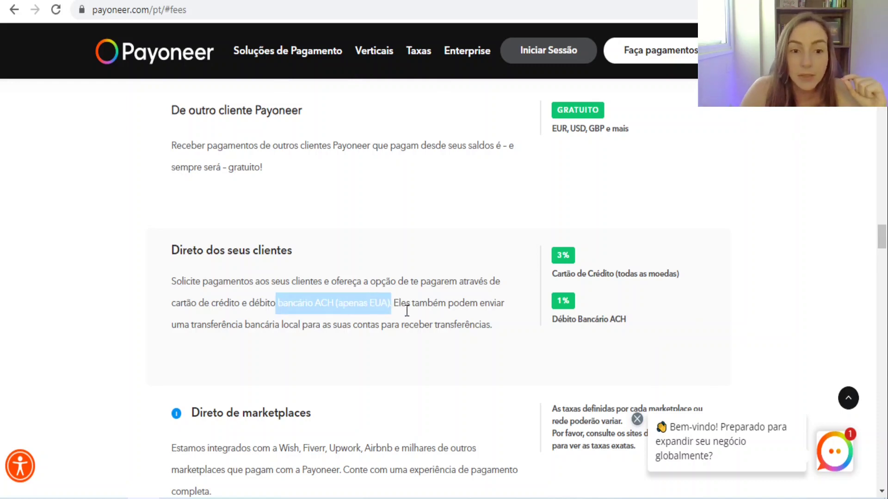
{"action": "left_click", "coordinate": [407, 311]}
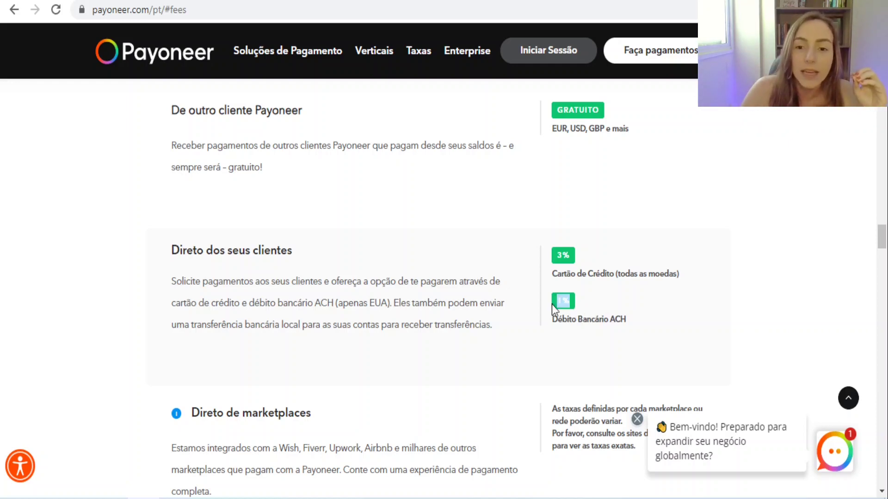
Open the "Saque Valores" fees and examine the conditions for transfers to a local bank account in the same currency.
{"action": "left_click_drag", "start_coordinate": [635, 329], "coordinate": [567, 323]}
{"action": "scroll", "coordinate": [369, 187], "scroll_direction": "up", "scroll_amount": 4}
{"action": "left_click", "coordinate": [368, 186]}
{"action": "scroll", "coordinate": [375, 204], "scroll_direction": "down", "scroll_amount": 3}
{"action": "scroll", "coordinate": [366, 194], "scroll_direction": "up", "scroll_amount": 3}
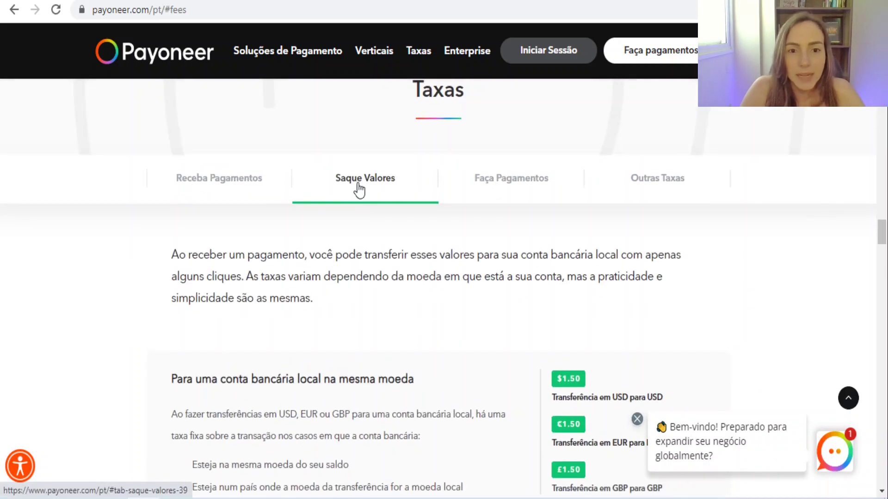
{"action": "scroll", "coordinate": [375, 263], "scroll_direction": "down", "scroll_amount": 7}
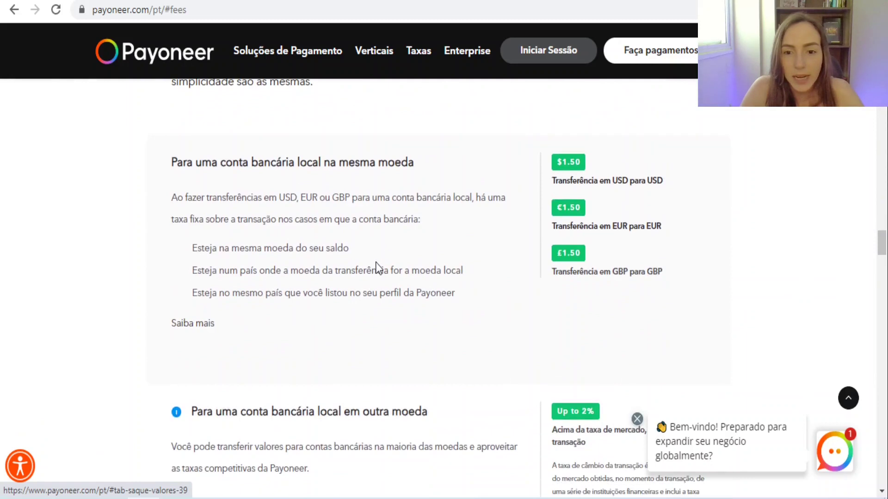
{"action": "left_click_drag", "start_coordinate": [276, 267], "coordinate": [340, 268]}
{"action": "left_click", "coordinate": [339, 267]}
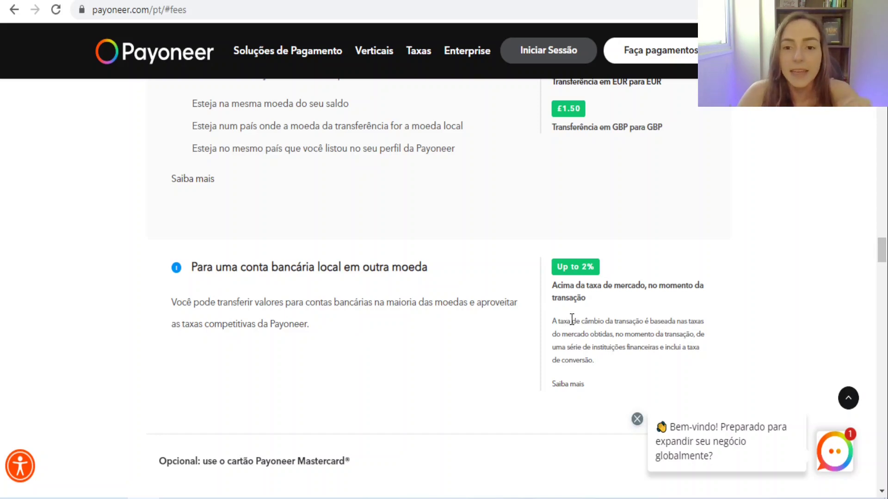
Examine the fee and exchange-rate explanation for withdrawals to a local bank account in another currency.
{"action": "left_click_drag", "start_coordinate": [572, 319], "coordinate": [642, 326]}
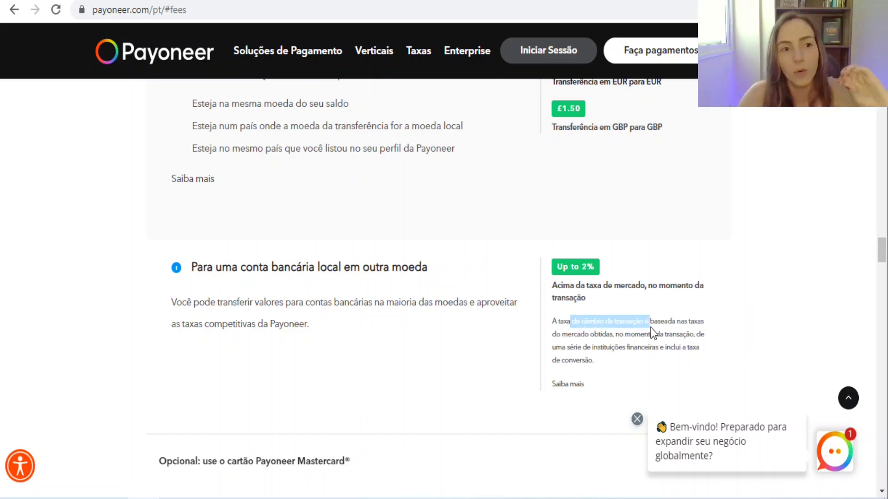
{"action": "left_click", "coordinate": [622, 347]}
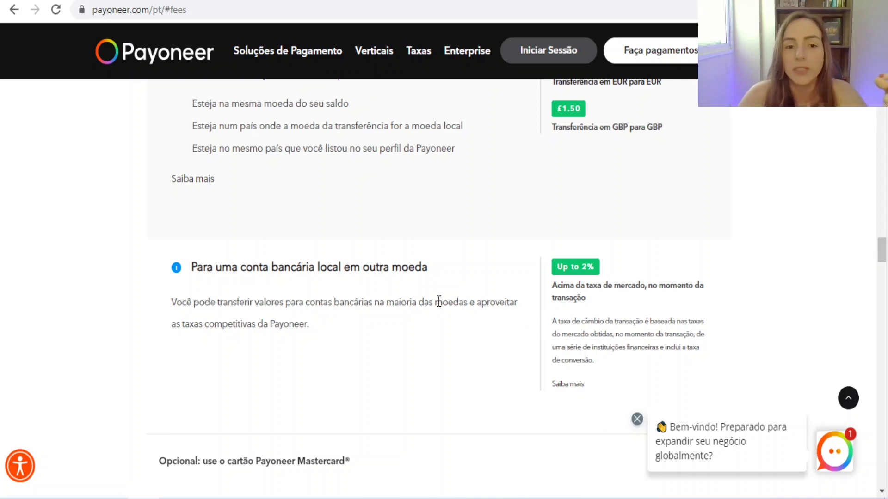
{"action": "left_click_drag", "start_coordinate": [597, 287], "coordinate": [561, 268]}
{"action": "left_click", "coordinate": [612, 304]}
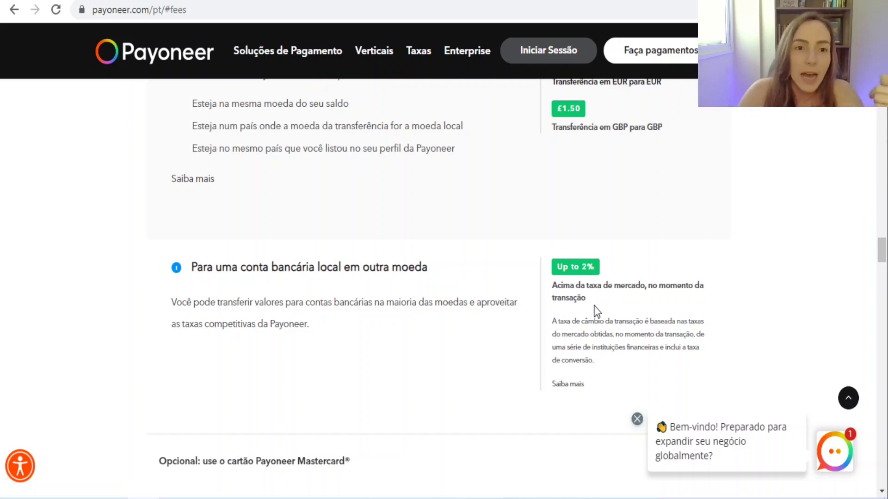
{"action": "scroll", "coordinate": [449, 314], "scroll_direction": "down", "scroll_amount": 3}
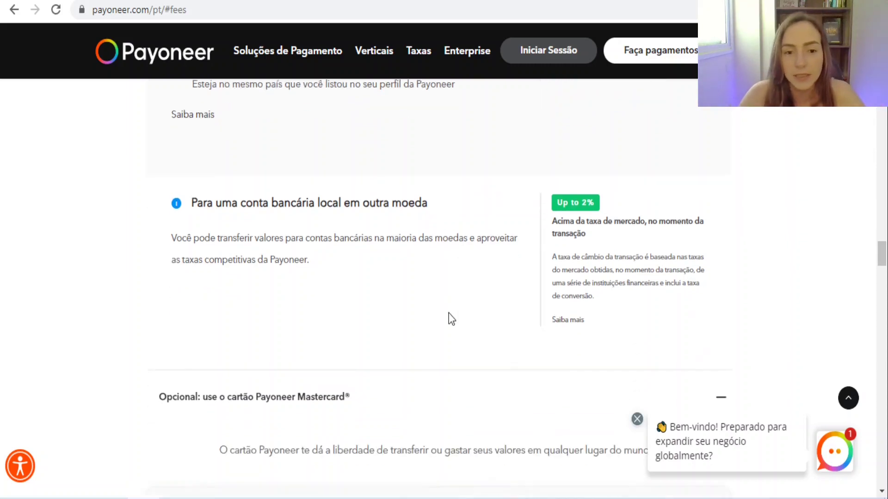
{"action": "scroll", "coordinate": [451, 318], "scroll_direction": "up", "scroll_amount": 3}
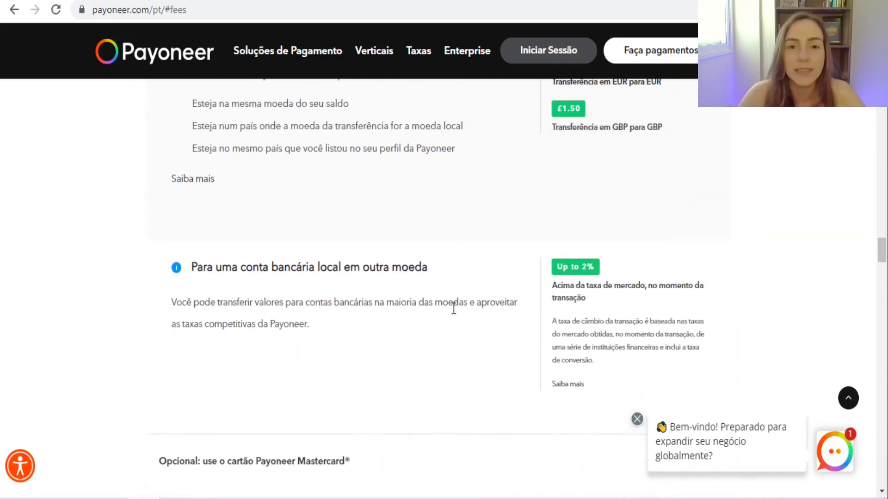